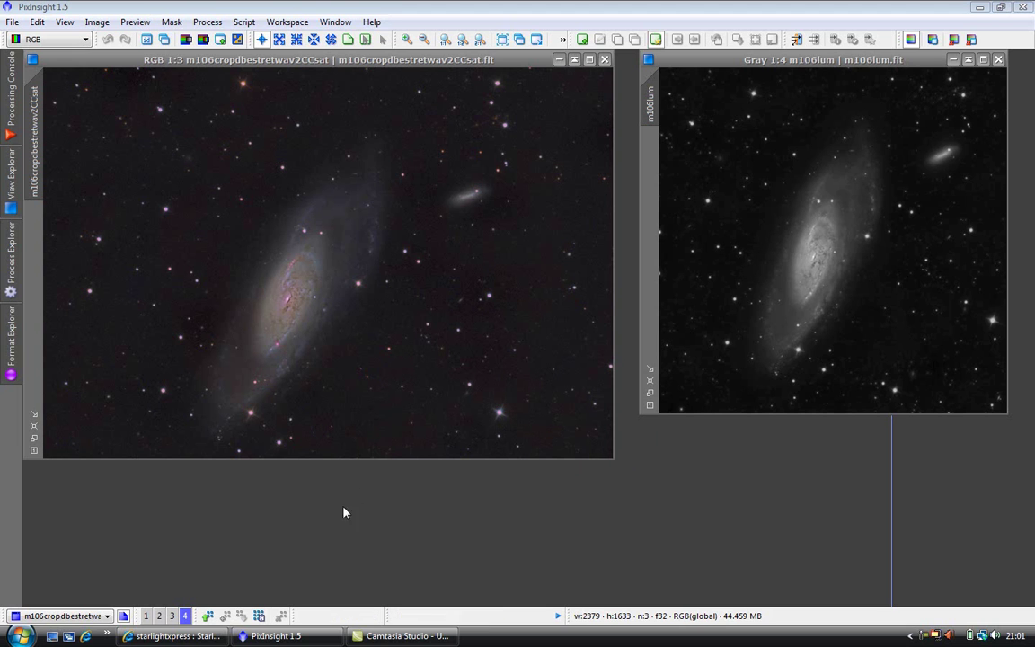
Step: Open DynamicAlignment with m106lum as the reference and the RGB M106 image as target
left_click(9, 243)
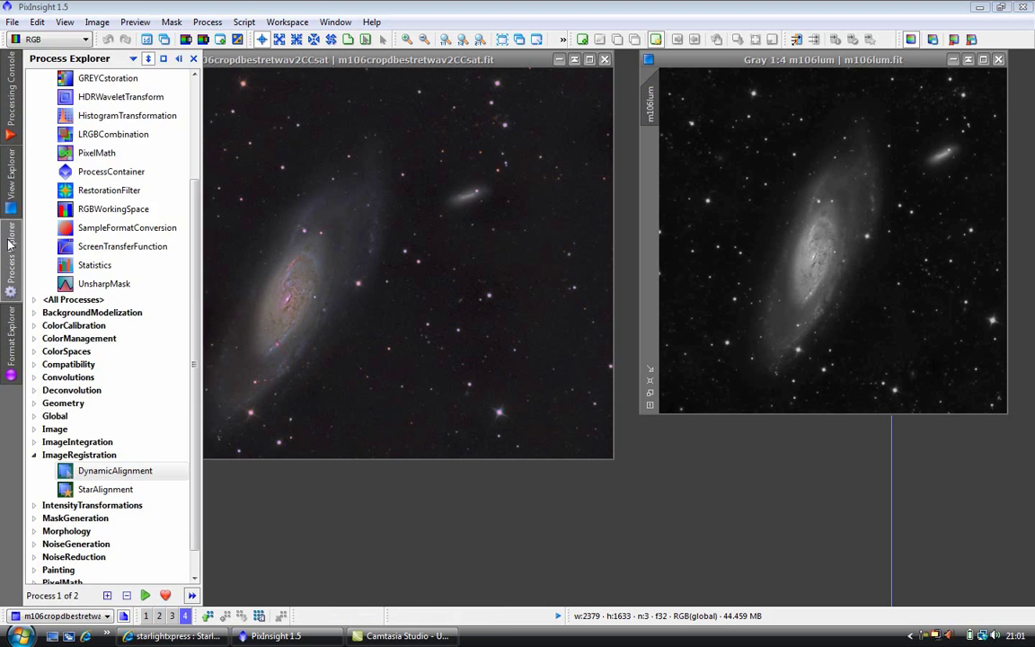
double_click(115, 471)
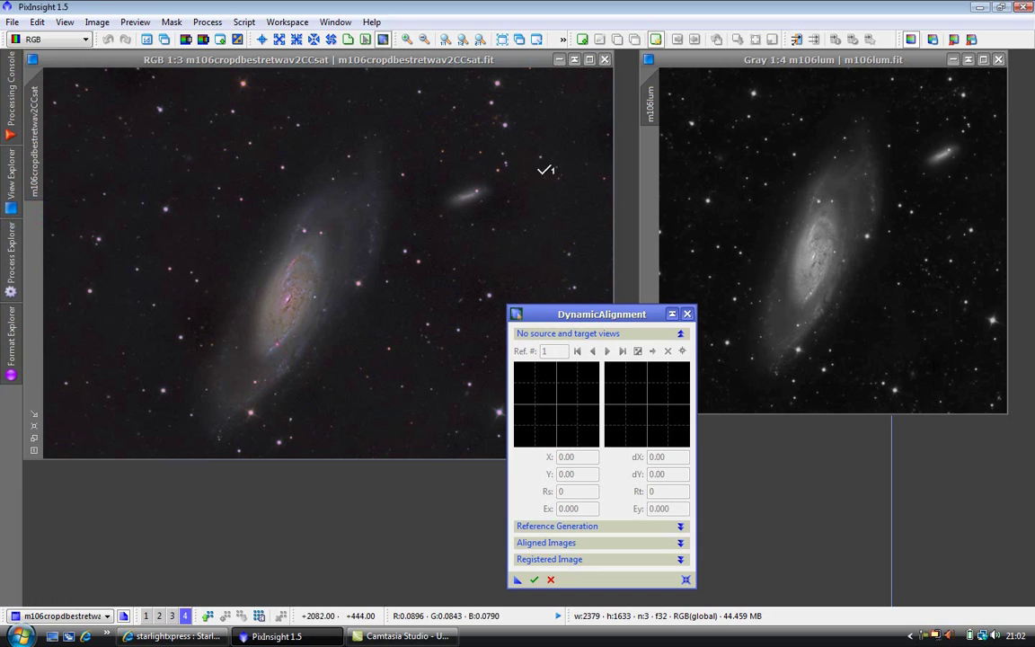
left_click(751, 145)
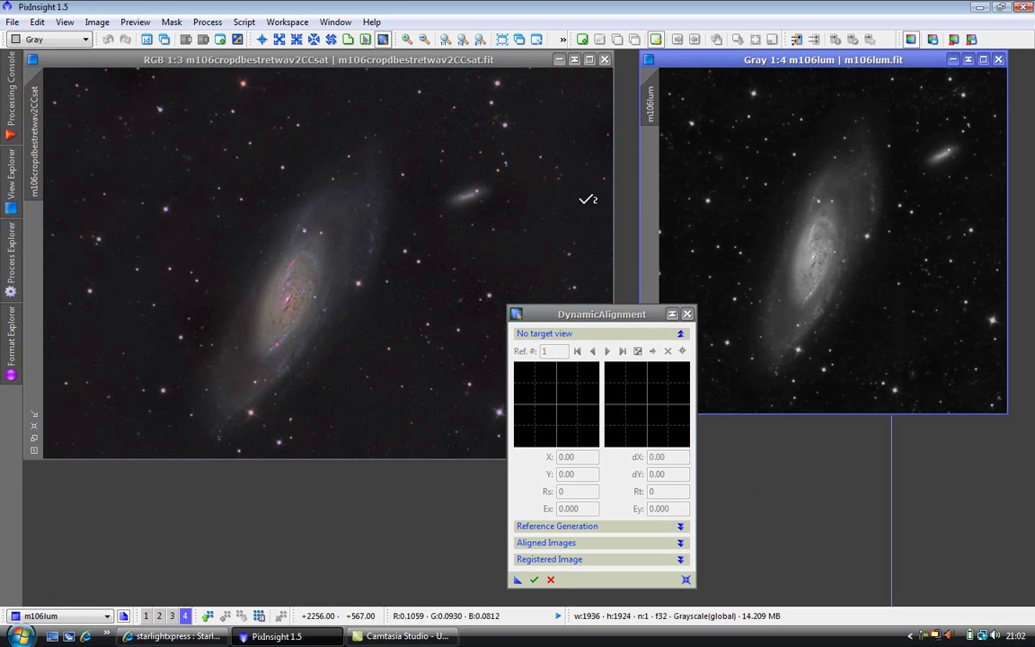
left_click(426, 215)
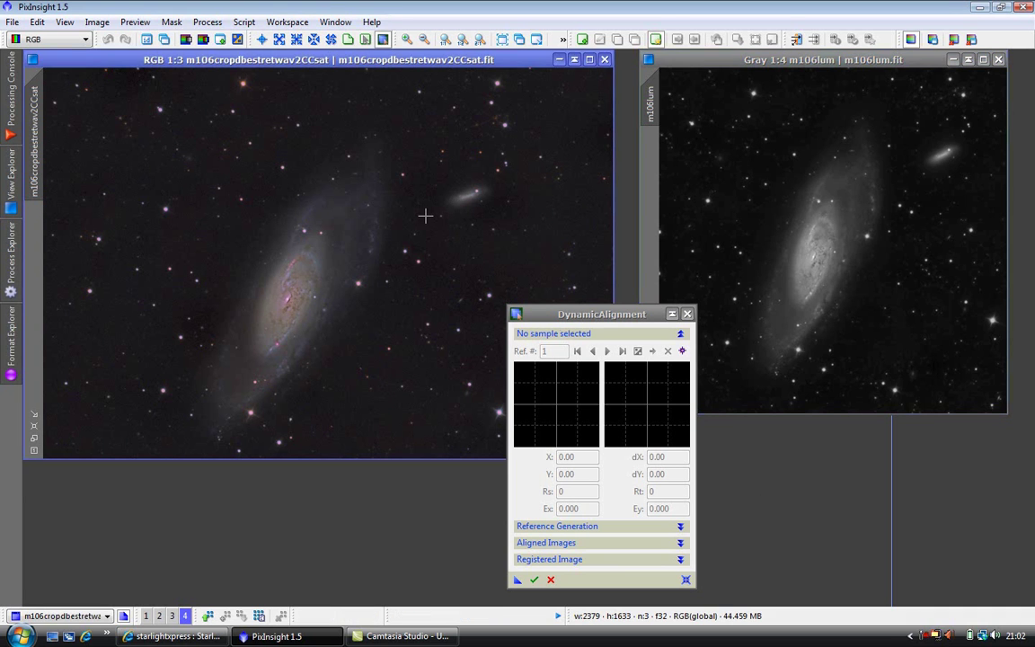
Step: Place four star samples on m106lum, dragging the first two matches onto the same RGB stars
left_click(912, 212)
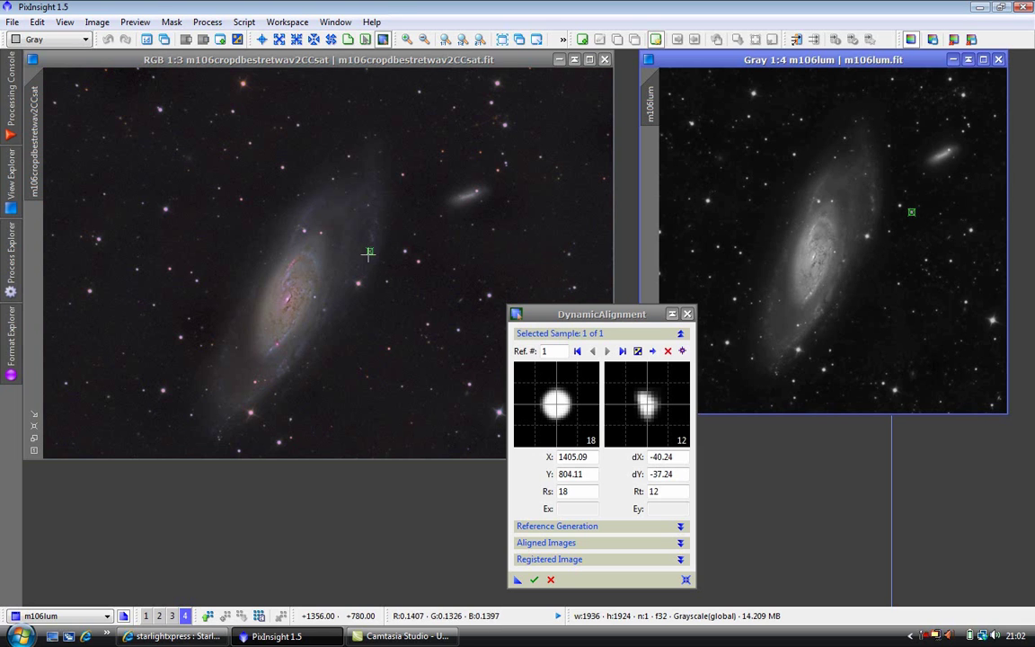
left_click(371, 254)
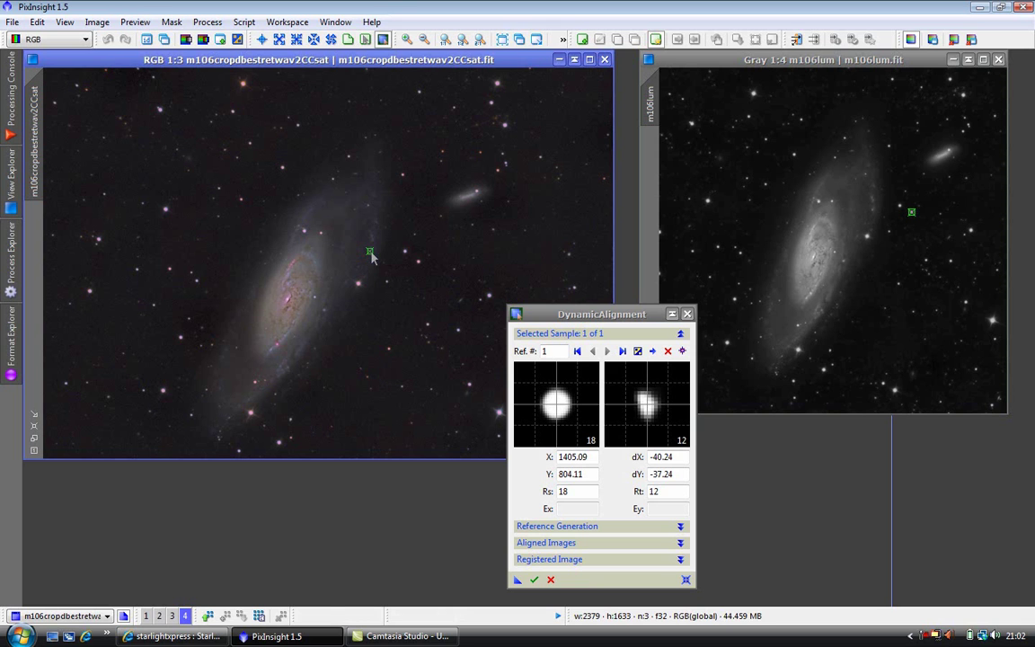
left_click_drag(371, 254, 419, 264)
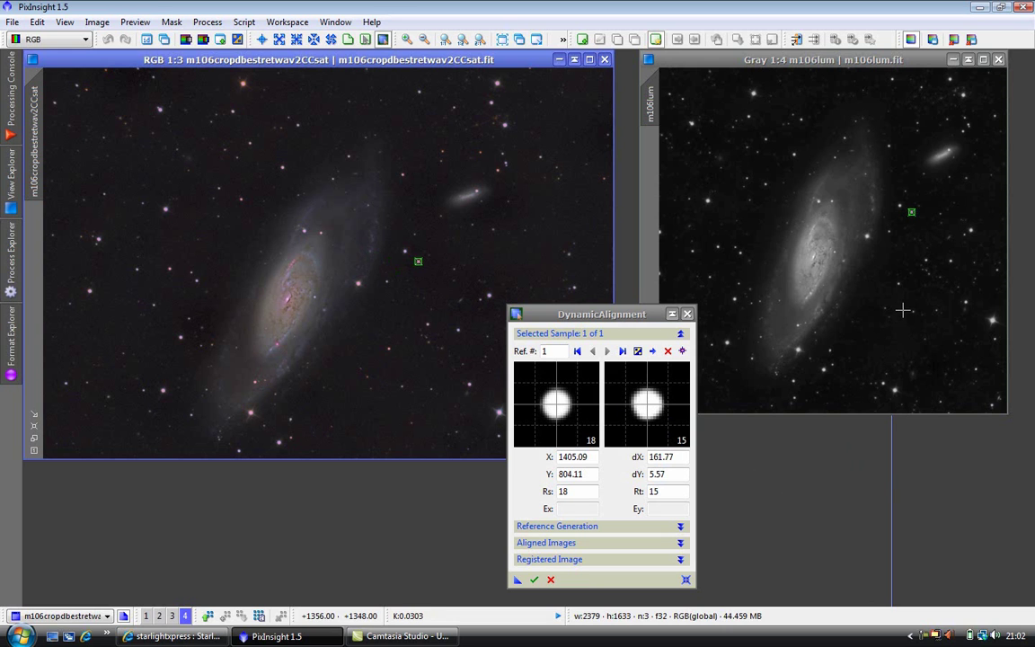
left_click(828, 351)
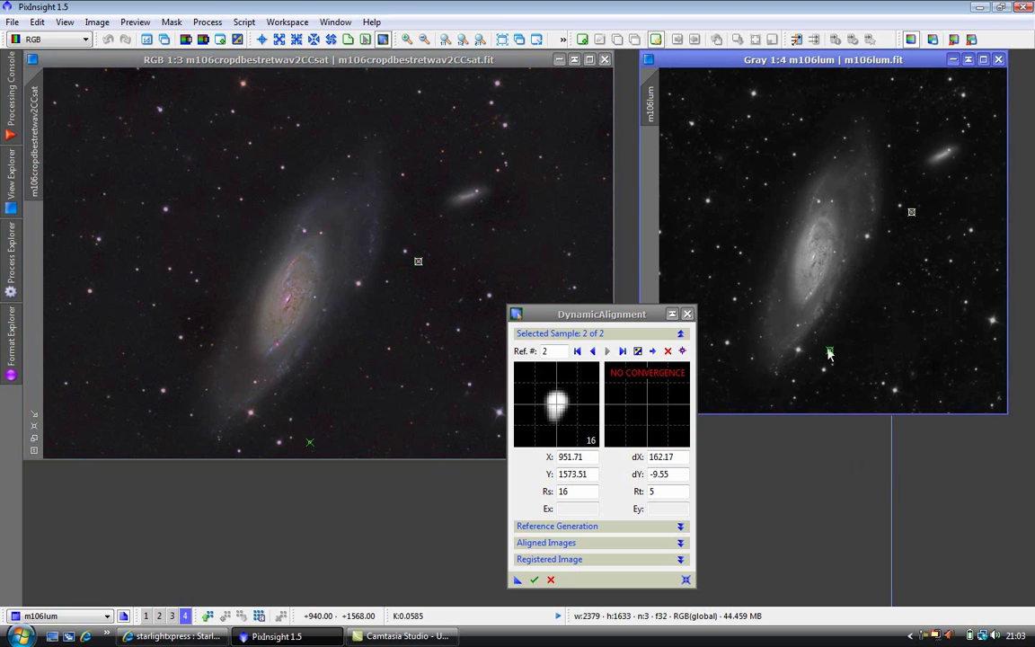
left_click(310, 443)
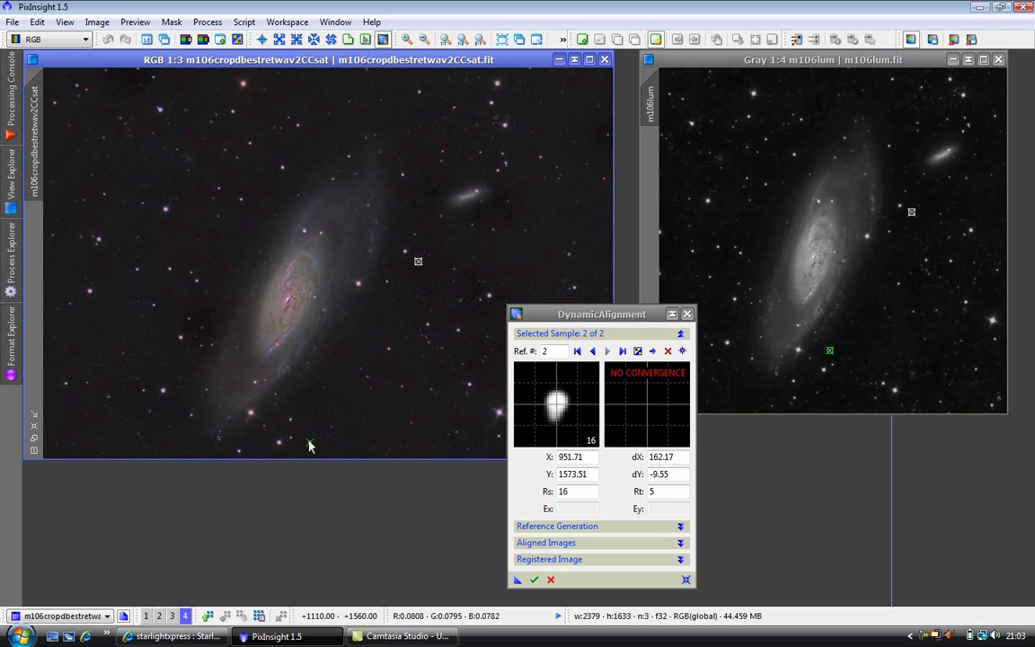
left_click_drag(309, 442, 290, 419)
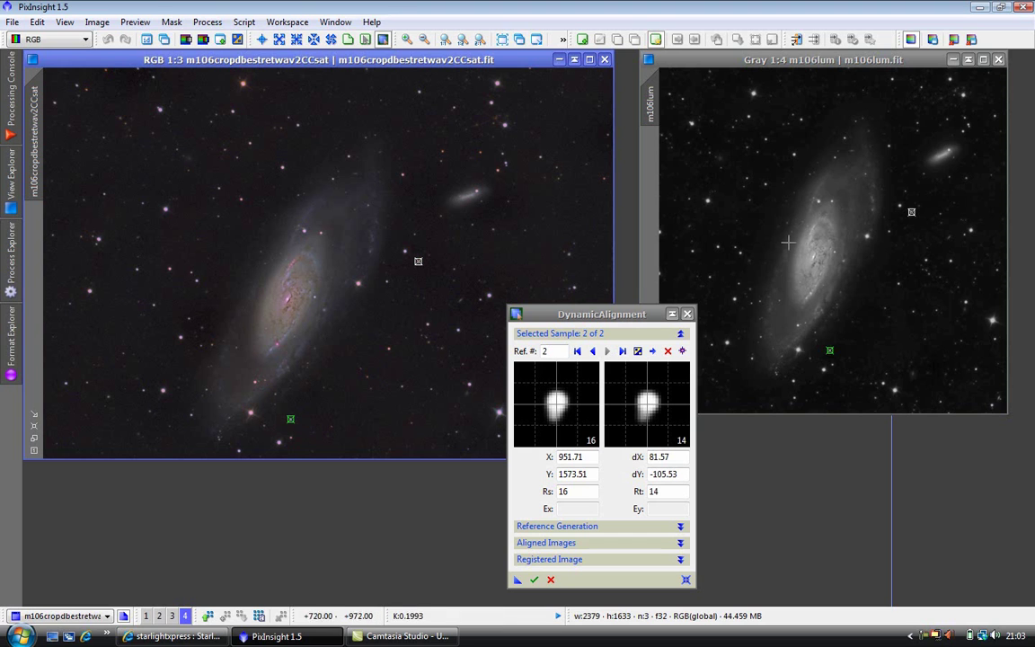
left_click(740, 254)
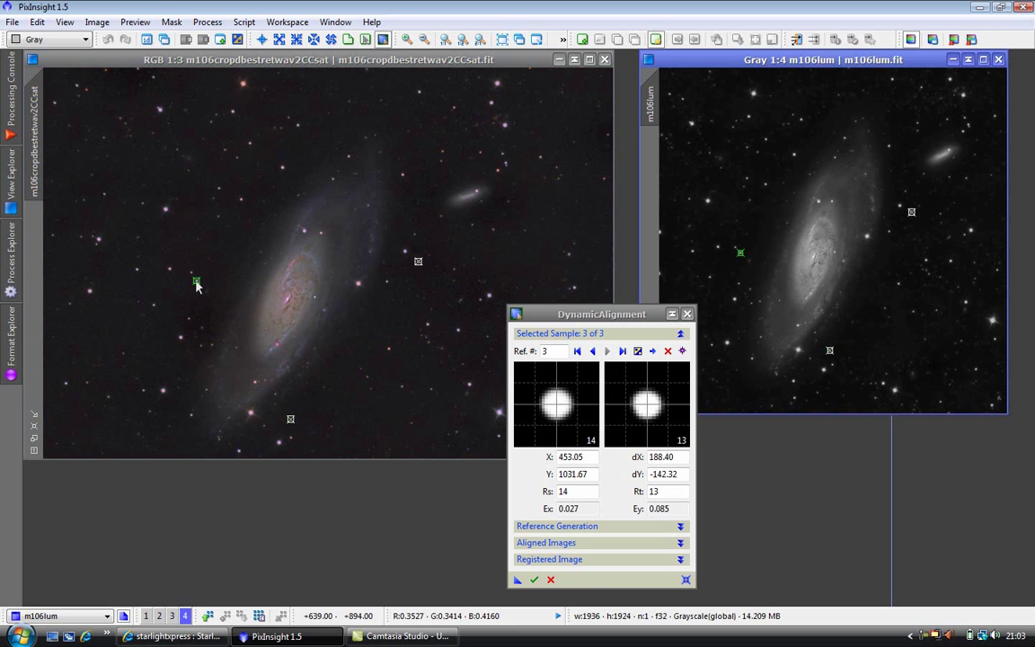
left_click(764, 184)
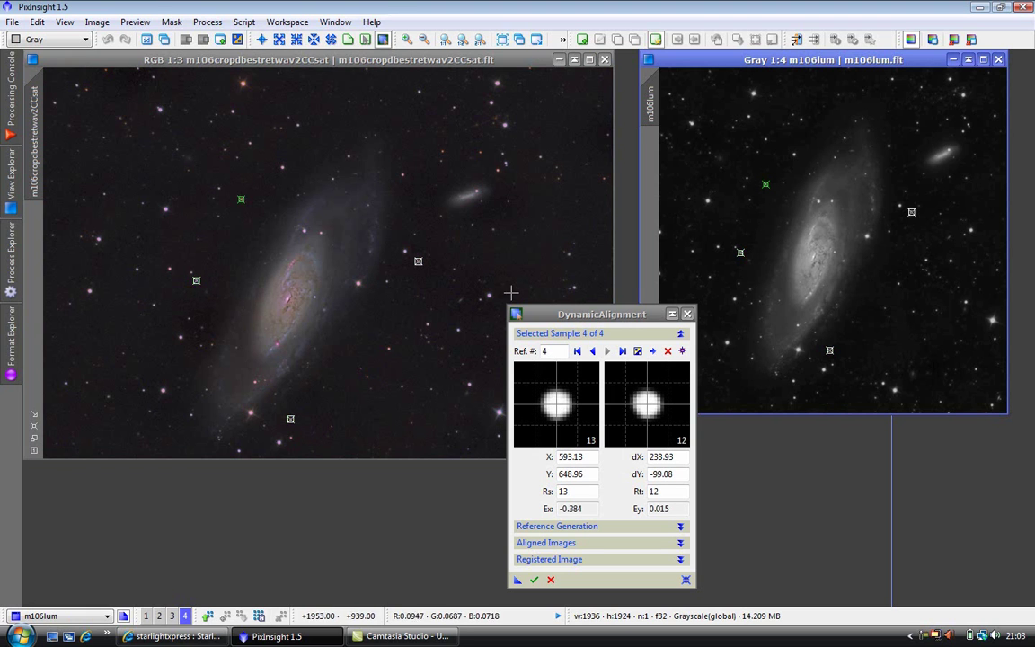
Step: Execute DynamicAlignment to create m106cropdbestretwav2CCsat_registered and shade the dialog out of the way
left_click(535, 580)
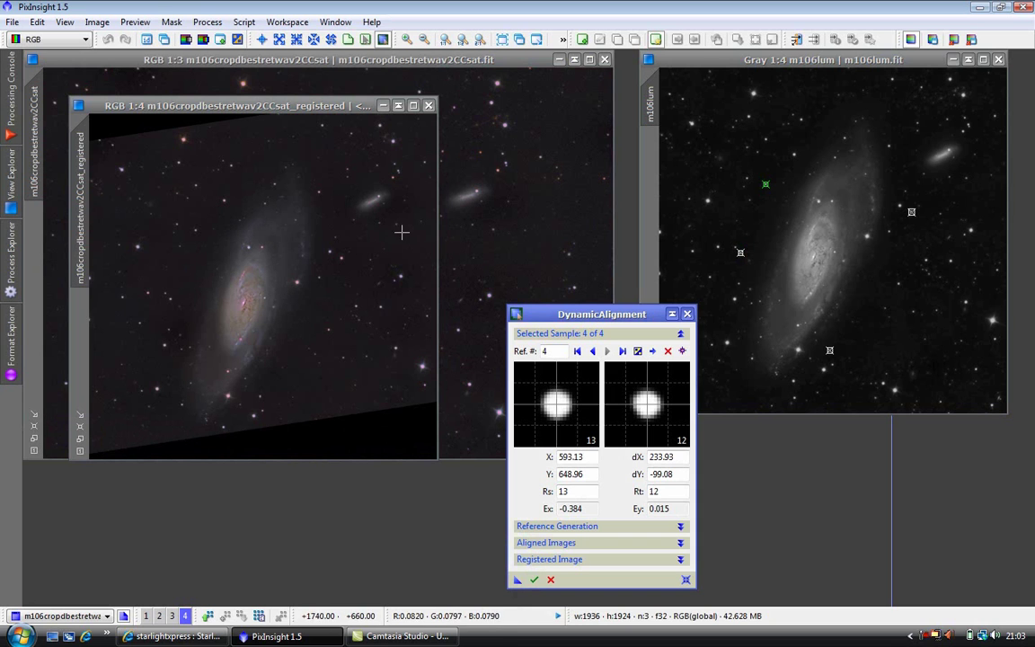
left_click(672, 313)
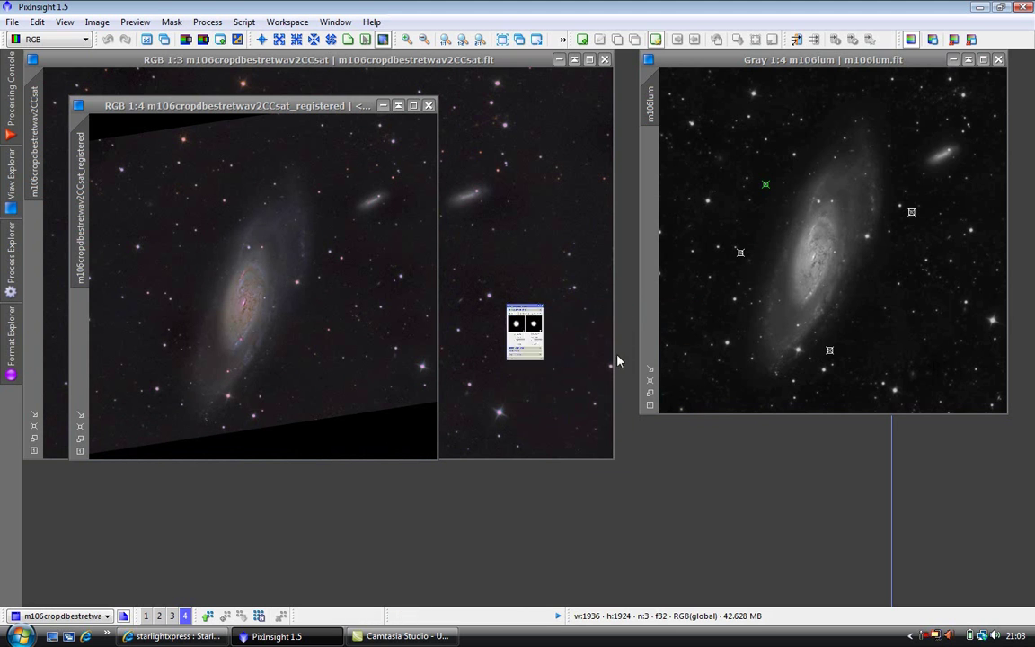
left_click_drag(569, 317, 963, 553)
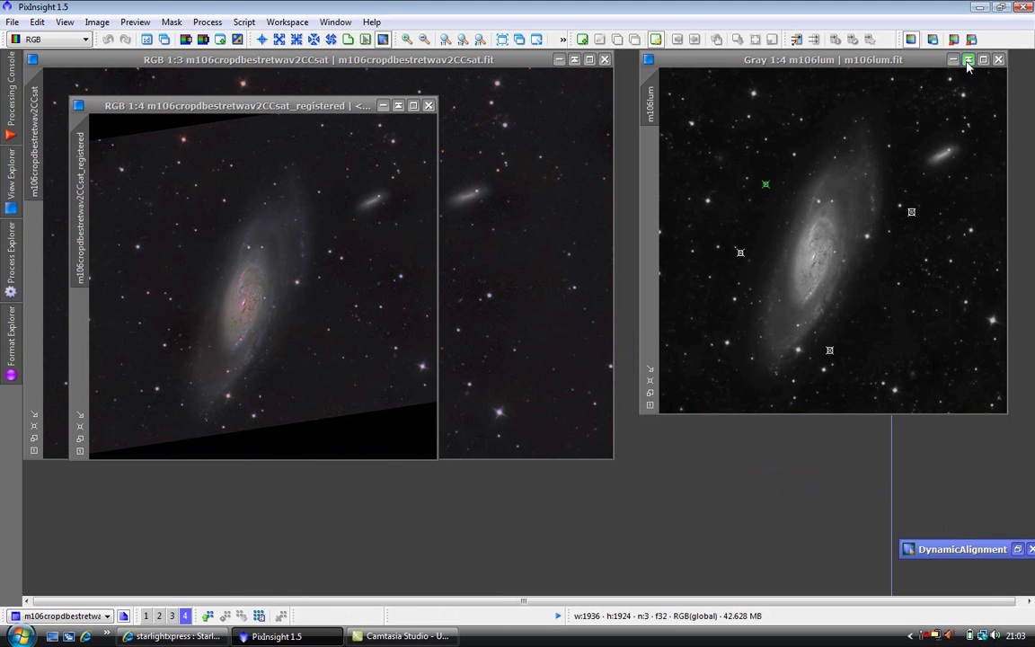
Step: Minimise m106lum and the original RGB image to icons lined up at the top right
double_click(863, 60)
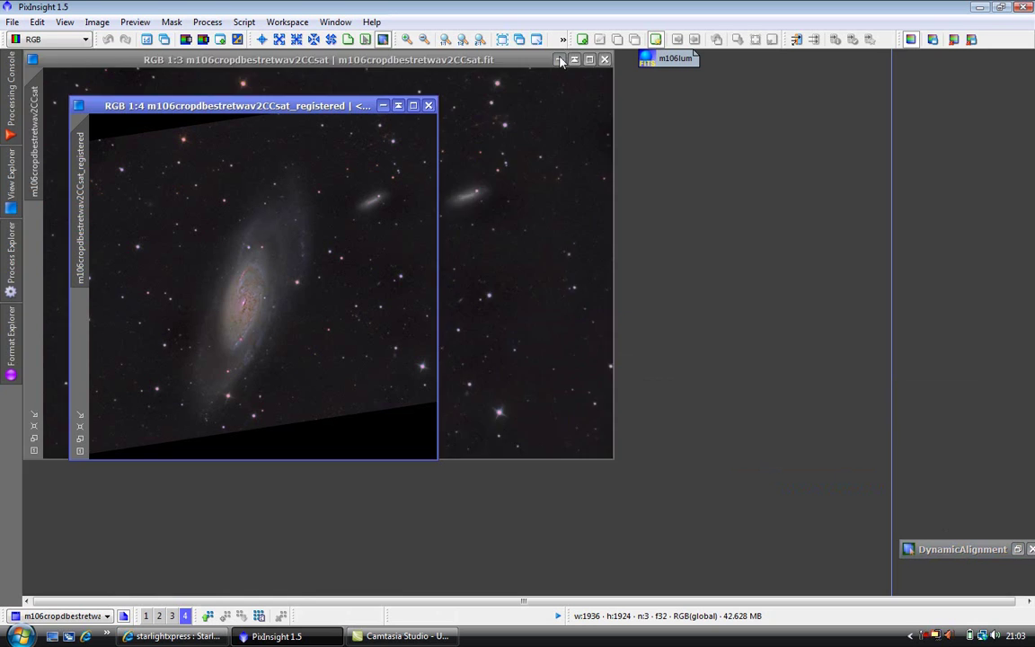
left_click(521, 40)
left_click_drag(77, 63, 800, 73)
left_click_drag(689, 75, 935, 81)
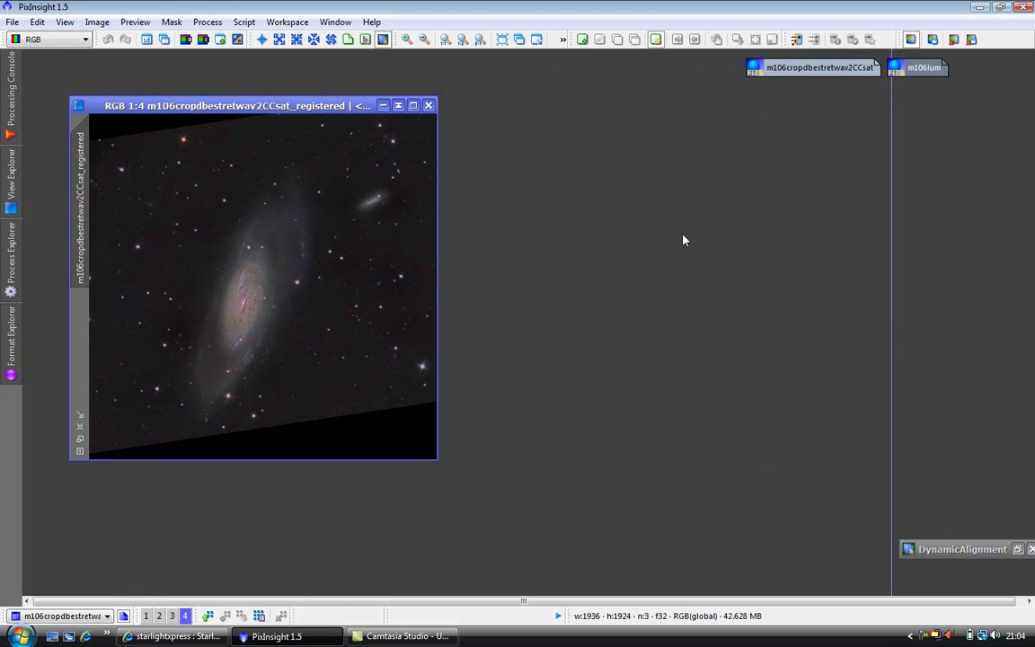
Step: Open LRGBCombination and uncheck the R, G and B channels, leaving only L enabled
left_click(18, 244)
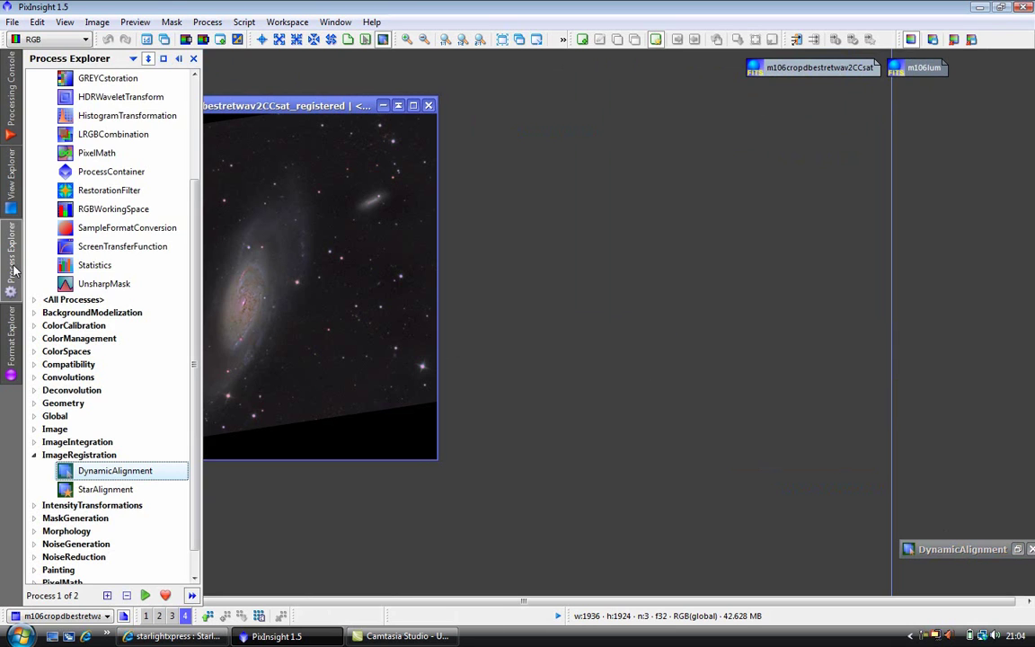
double_click(149, 135)
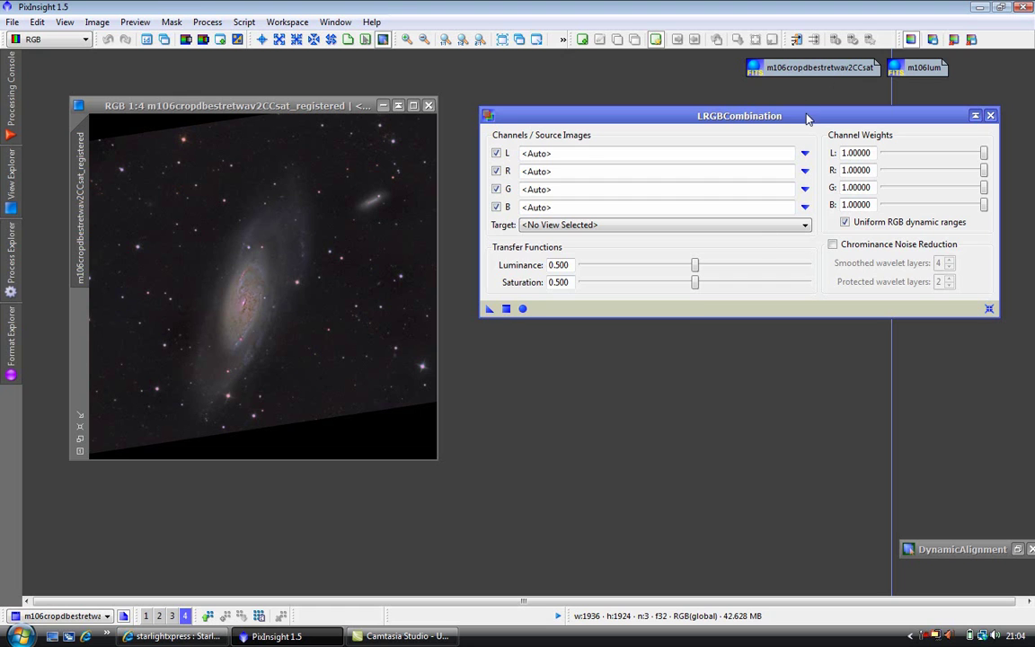
left_click_drag(728, 111, 710, 142)
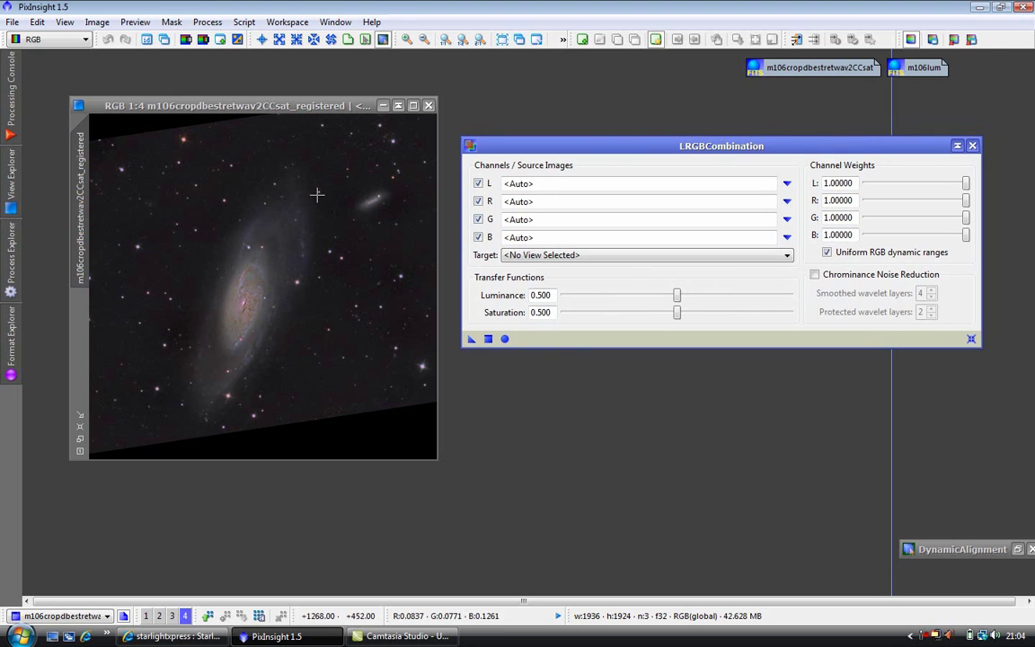
left_click(479, 202)
left_click(479, 202)
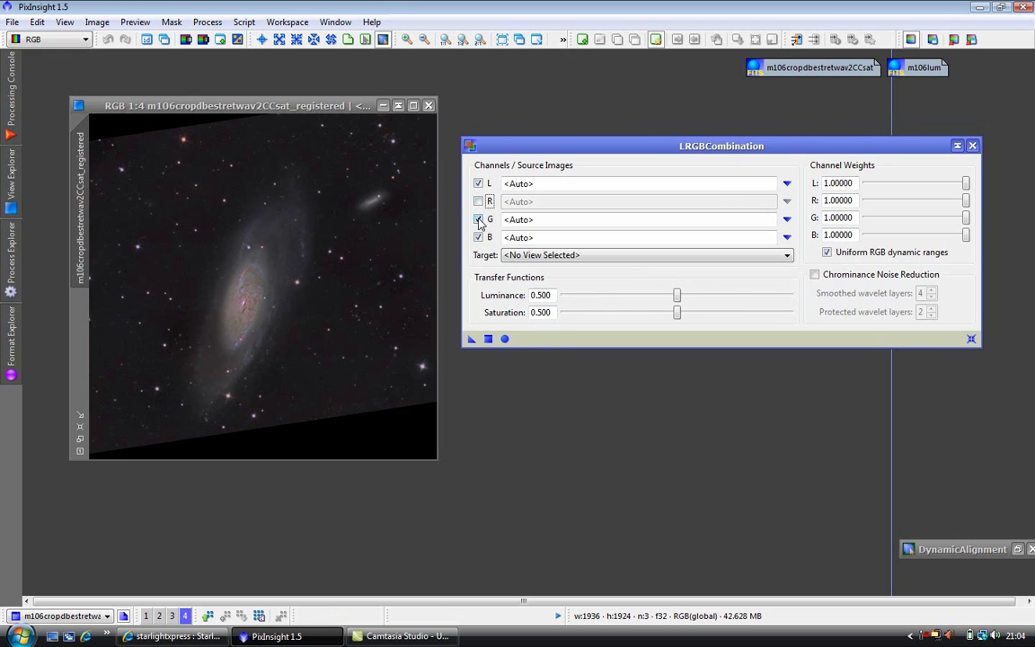
left_click(479, 219)
left_click(478, 237)
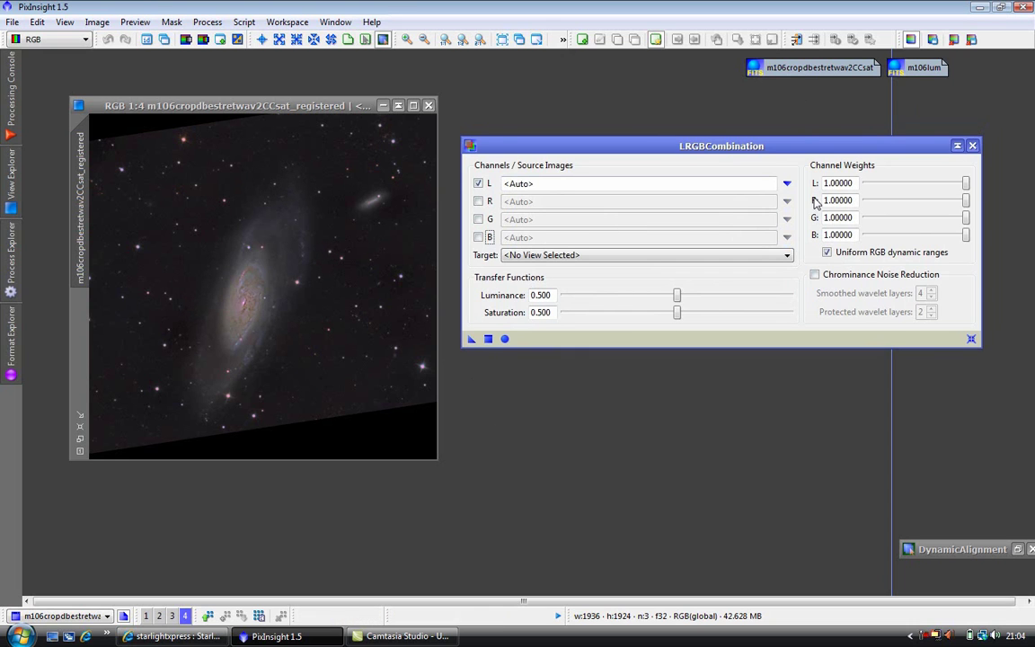
Step: Choose m106lum as the L channel's source image in LRGBCombination
left_click(786, 184)
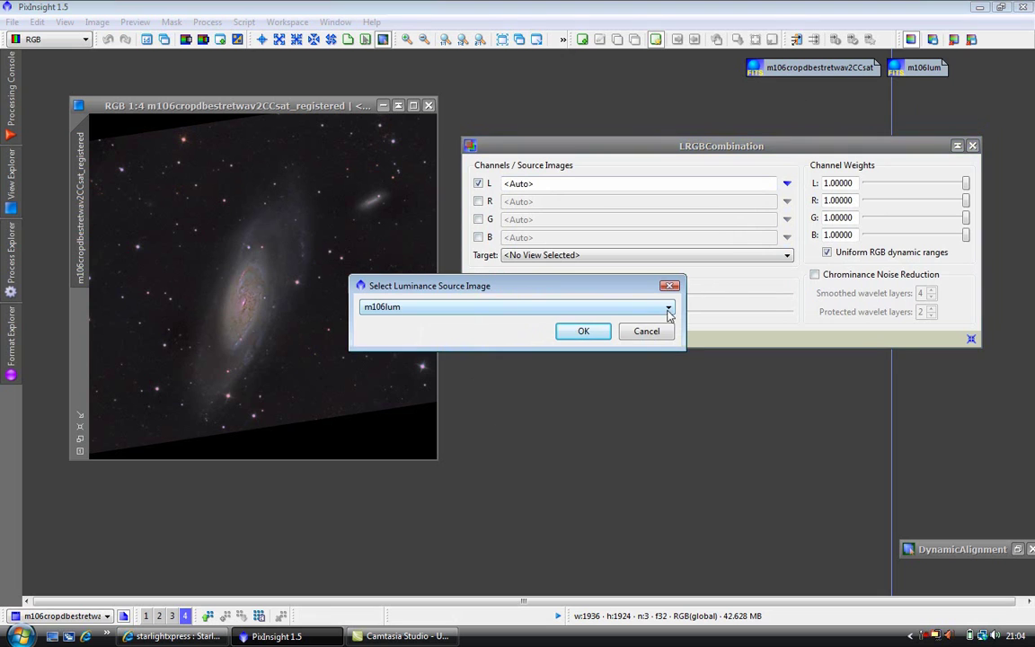
left_click(668, 307)
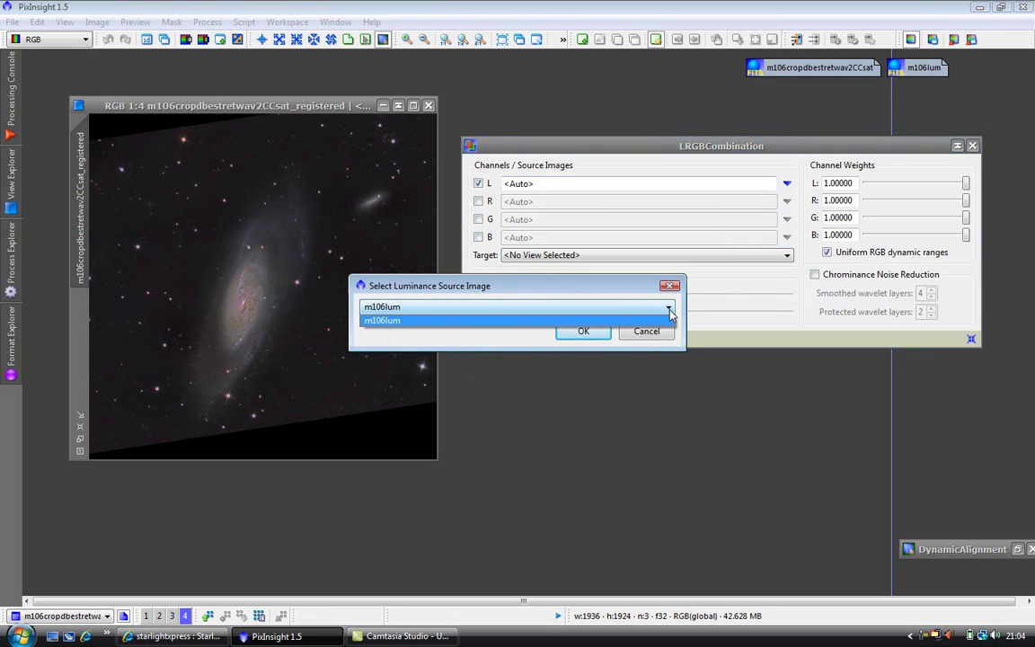
left_click(600, 320)
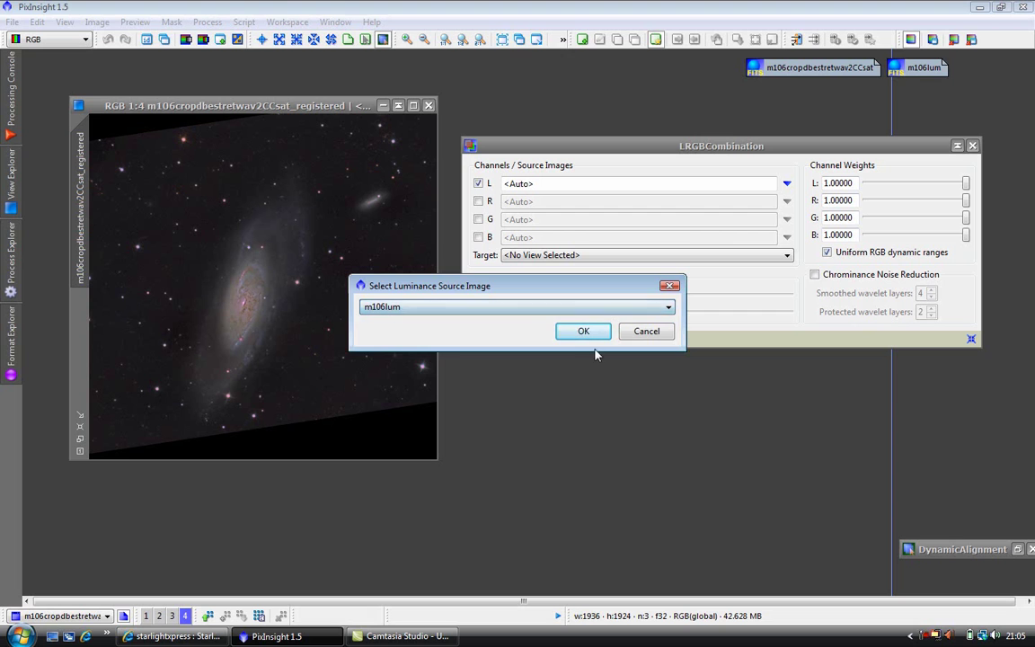
left_click(586, 331)
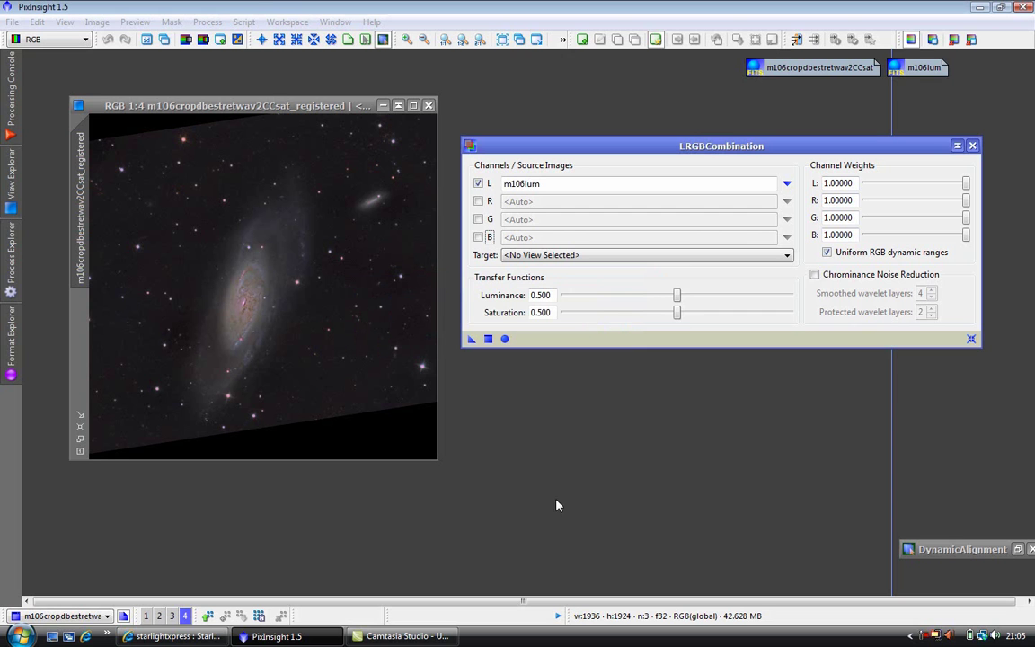
Step: Enable Chrominance Noise Reduction and set Saturation to 0.400 and Luminance to 0.460
left_click(816, 275)
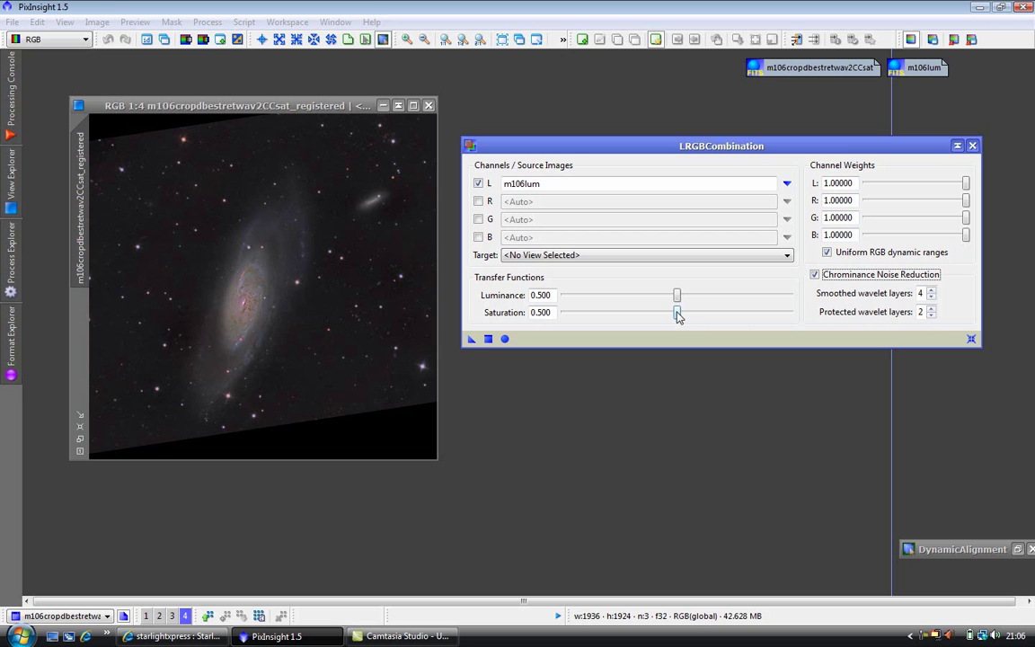
left_click_drag(678, 315, 656, 316)
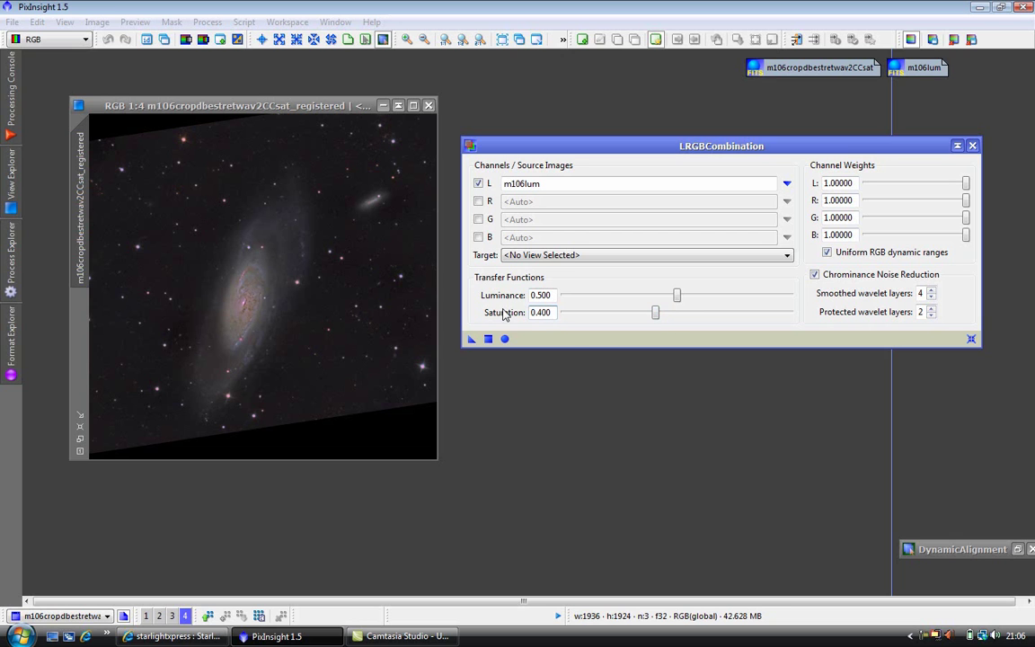
left_click(677, 298)
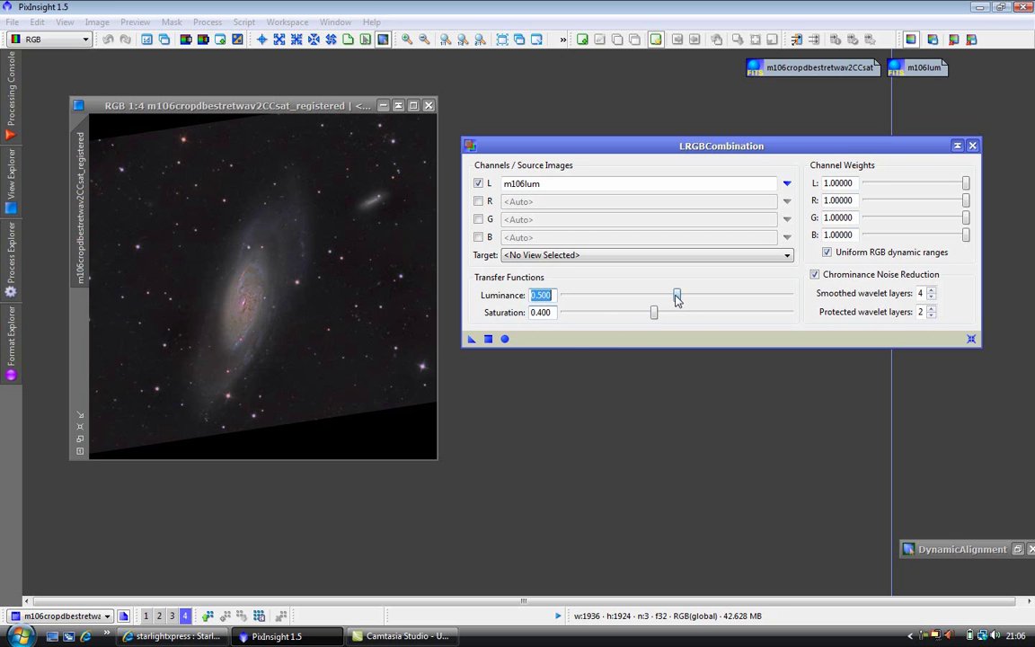
left_click_drag(677, 298, 667, 299)
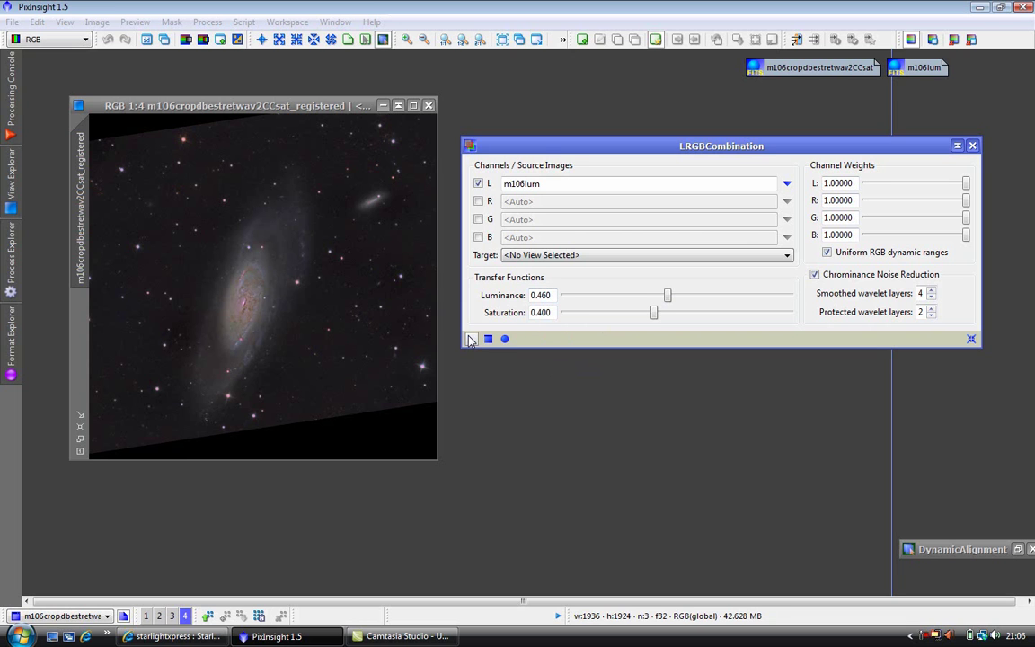
Step: Apply a new LRGBCombination instance to the registered M106 colour image
left_click_drag(471, 339, 378, 335)
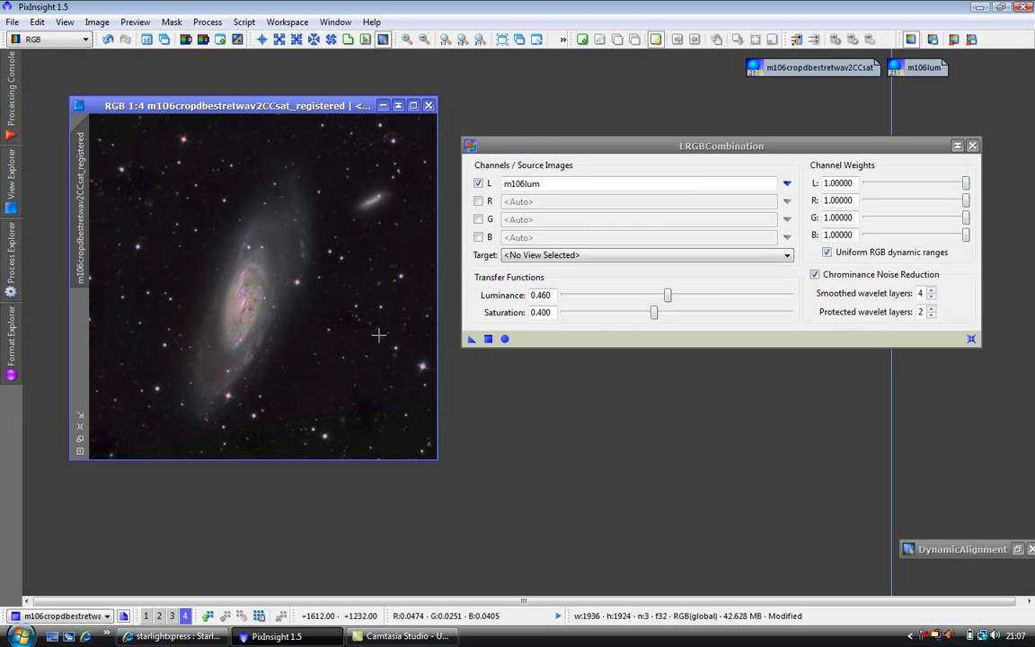
left_click_drag(305, 108, 349, 124)
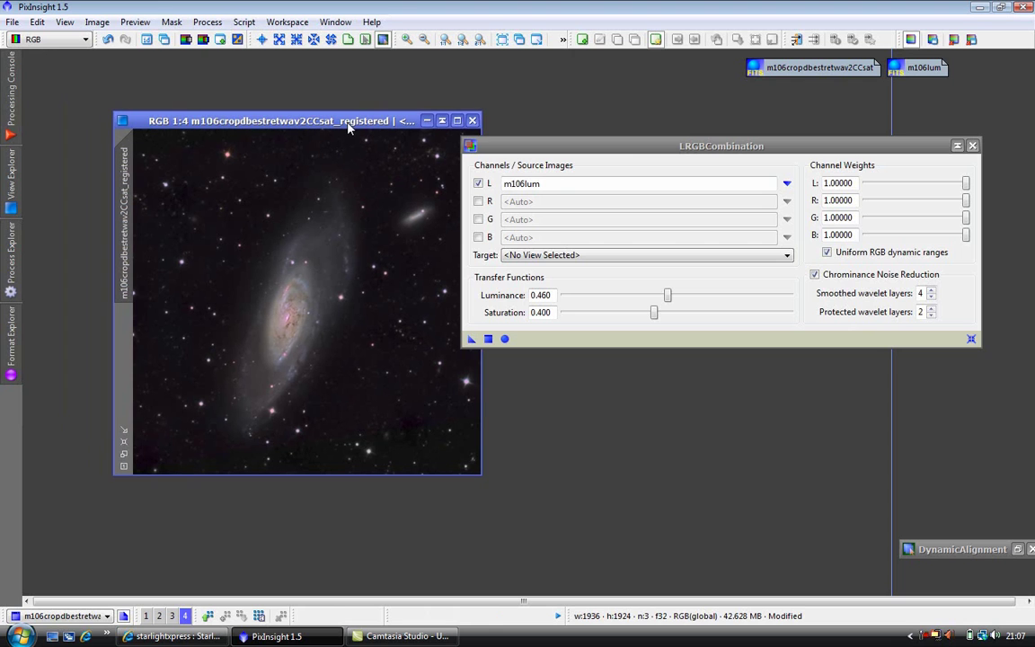
left_click_drag(622, 146, 682, 155)
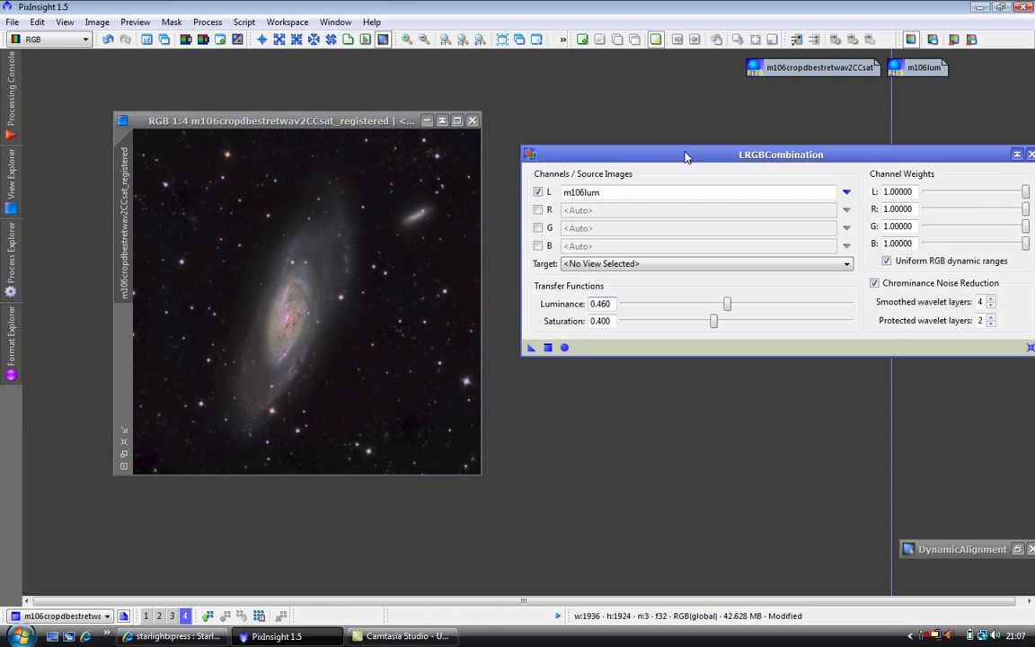
Step: Undo and redo the combination to compare the galaxy before and after
left_click(109, 41)
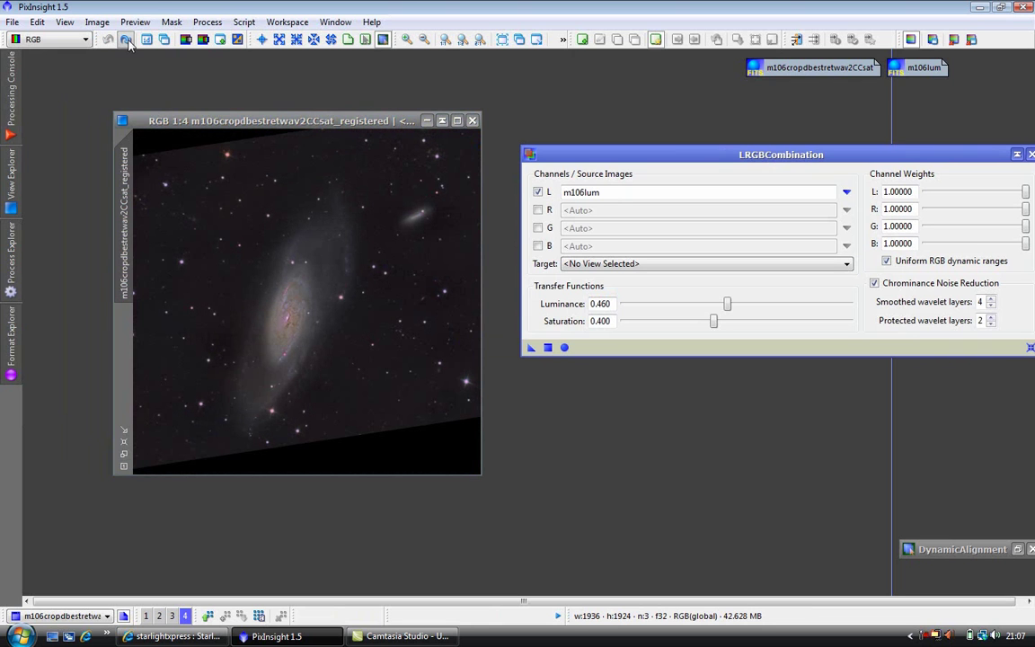
left_click(127, 40)
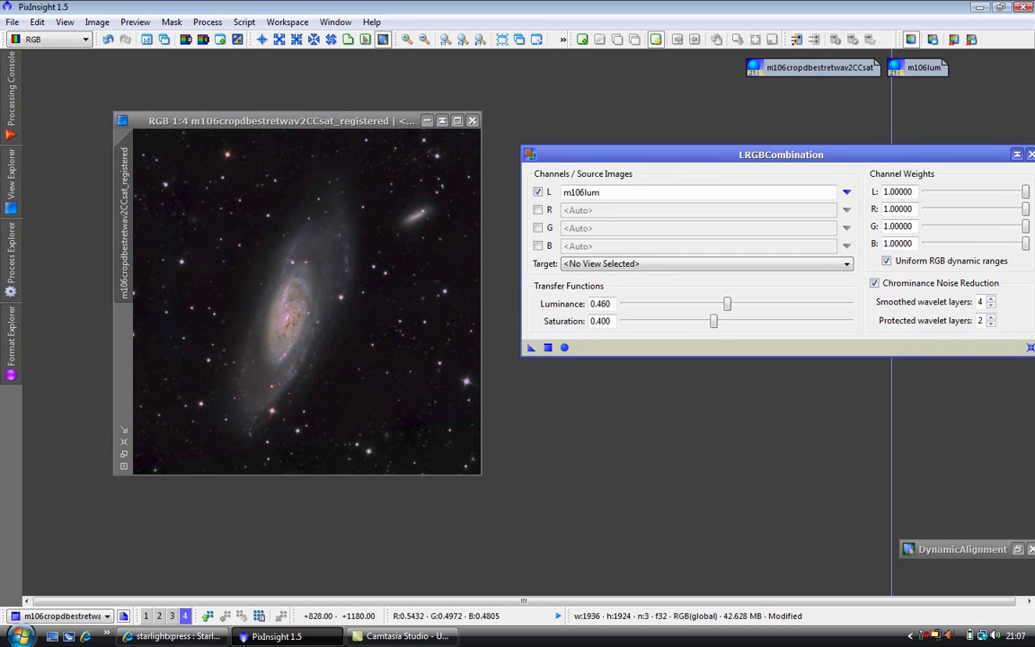
left_click_drag(689, 155, 669, 135)
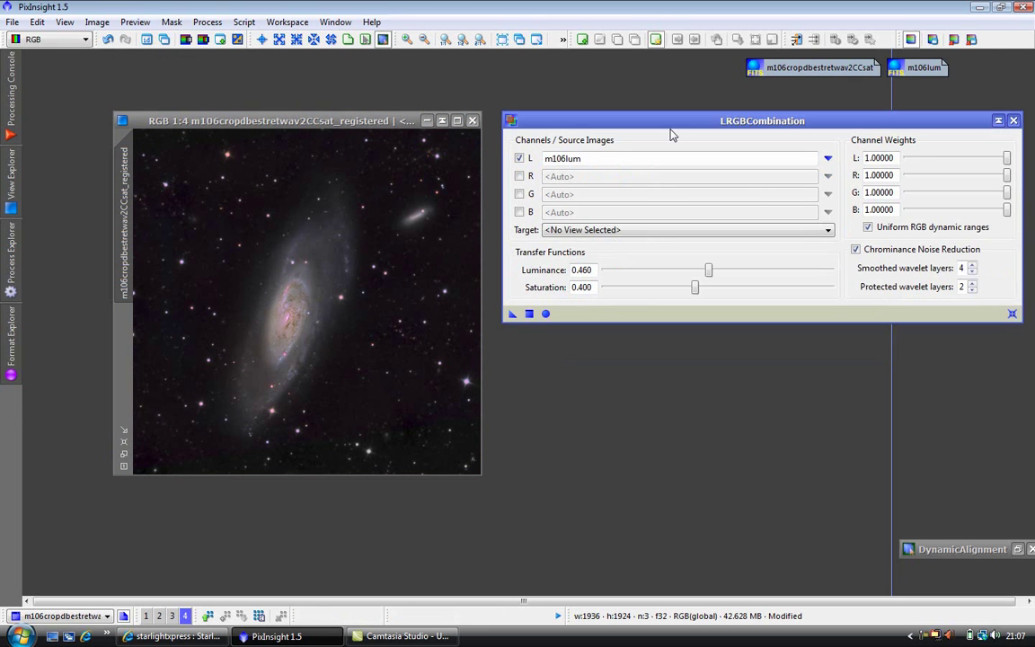